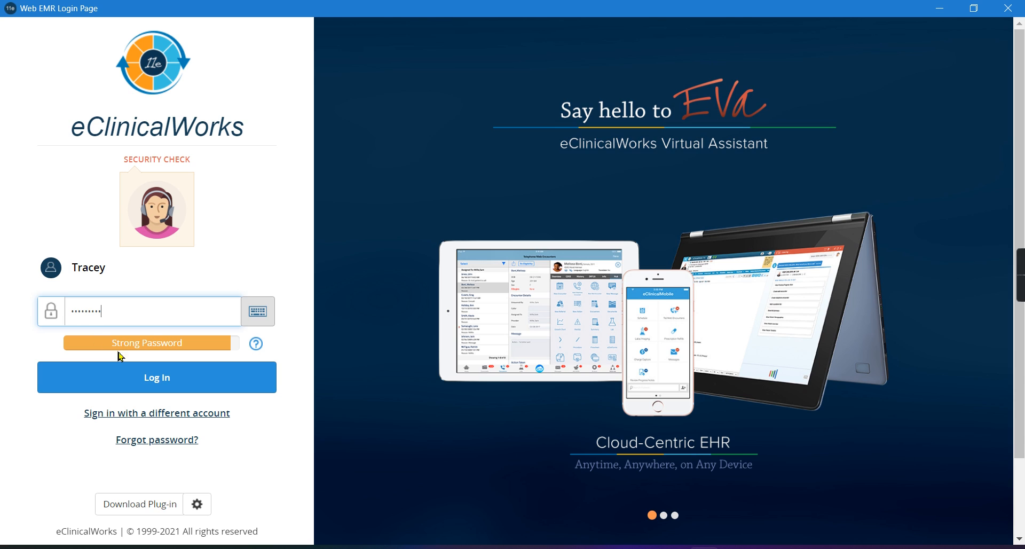
Log in to eClinicalWorks, open its plug-in, and dismiss the save-password prompt and the provider license alert
left_click(136, 378)
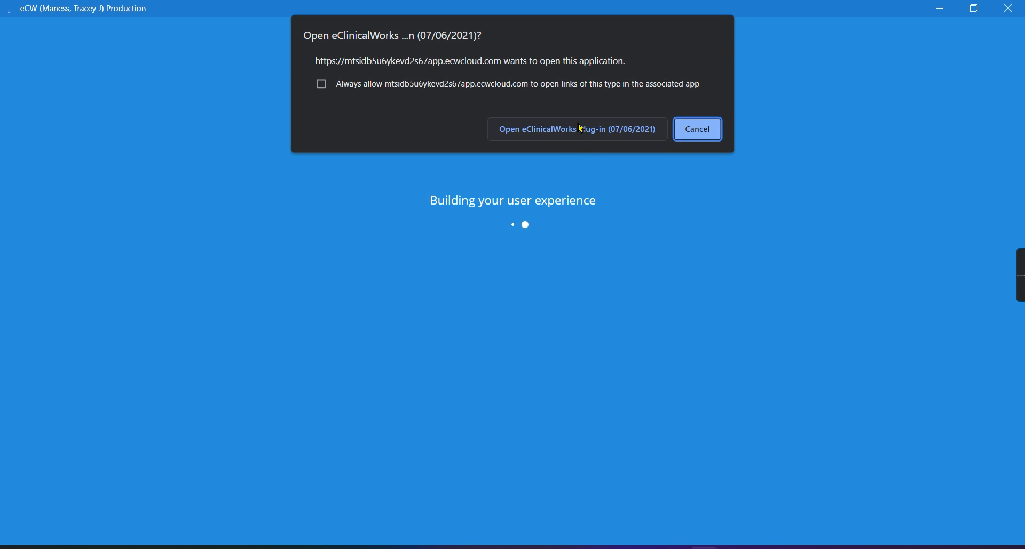
left_click(557, 131)
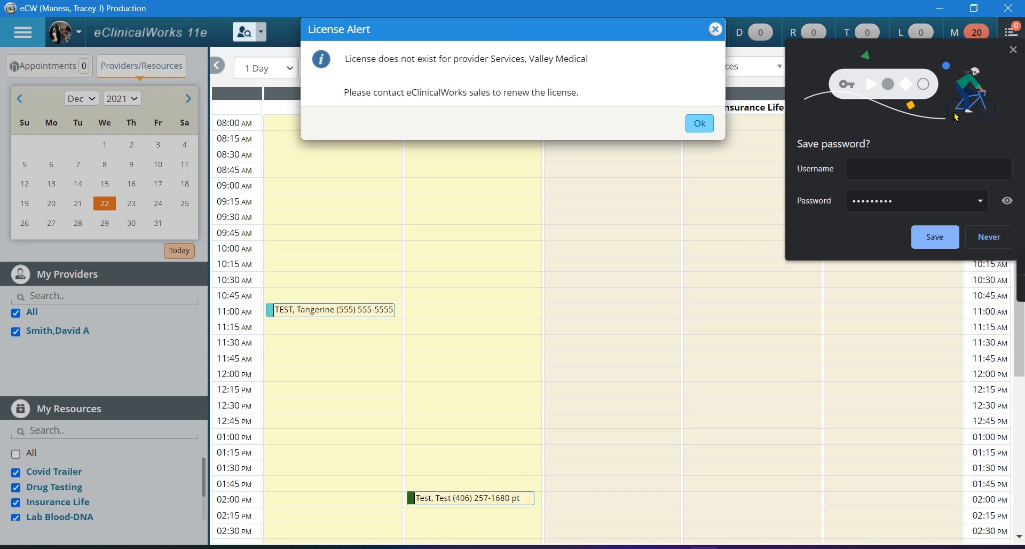
left_click(1010, 47)
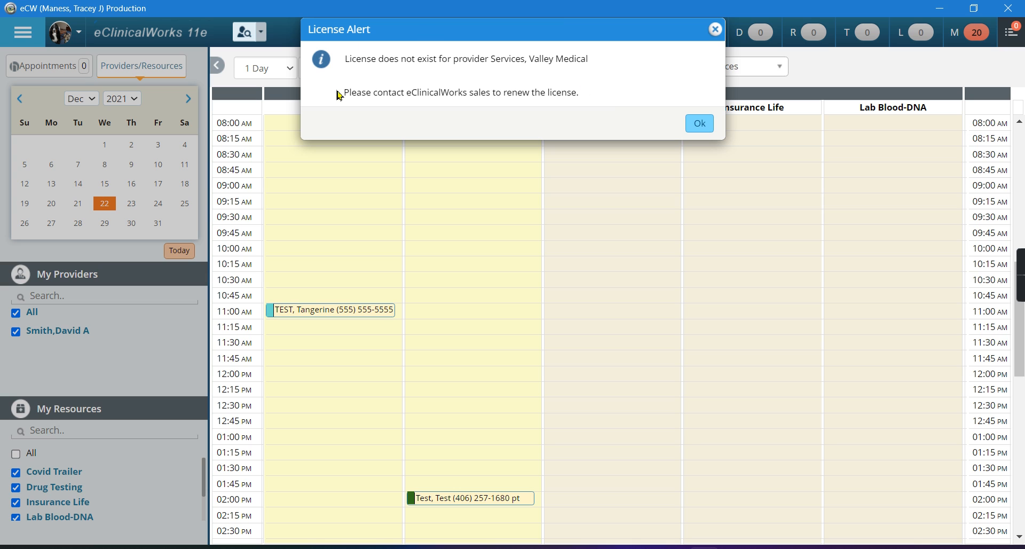
left_click(698, 123)
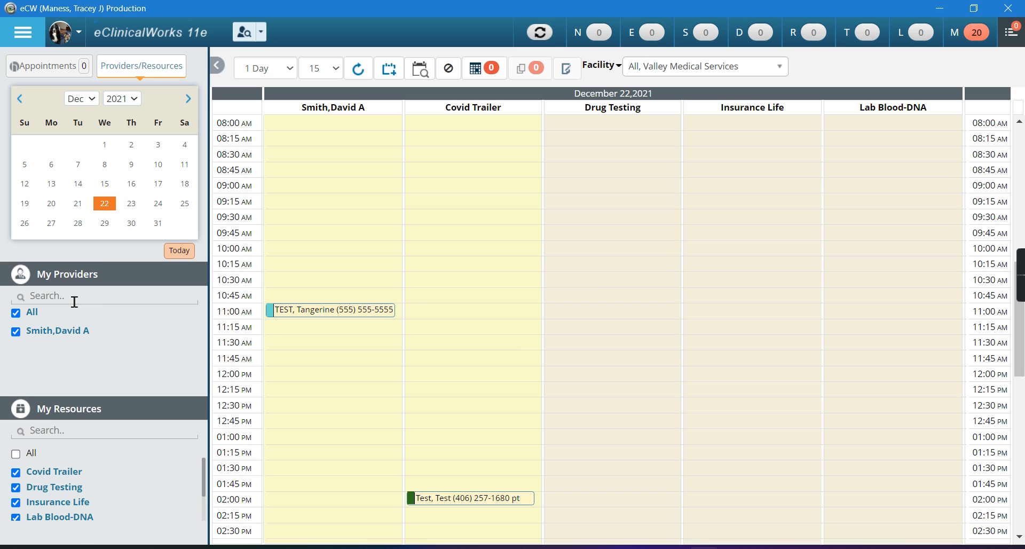
Clear all providers and all resources from the schedule view
scroll(105, 503, "down", 1)
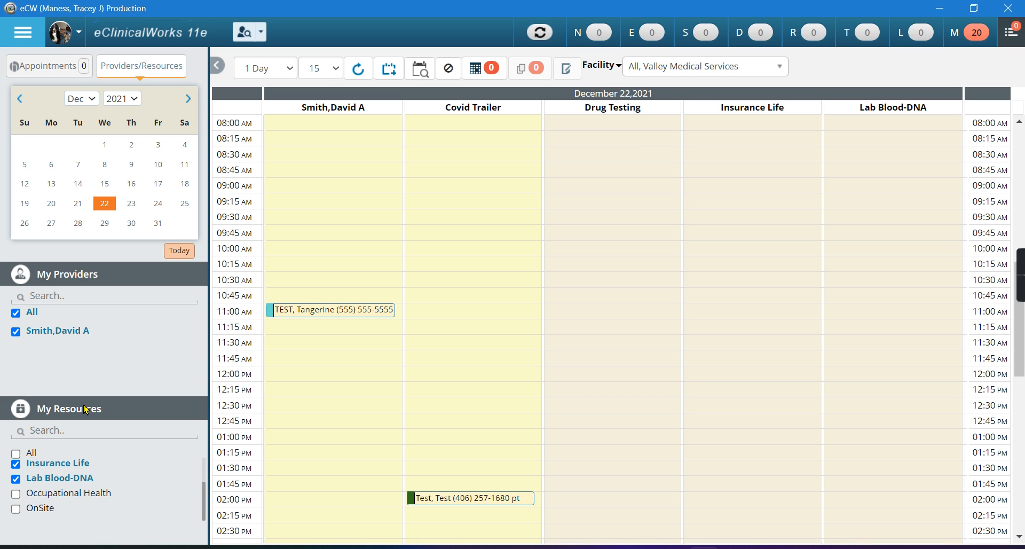
left_click(16, 314)
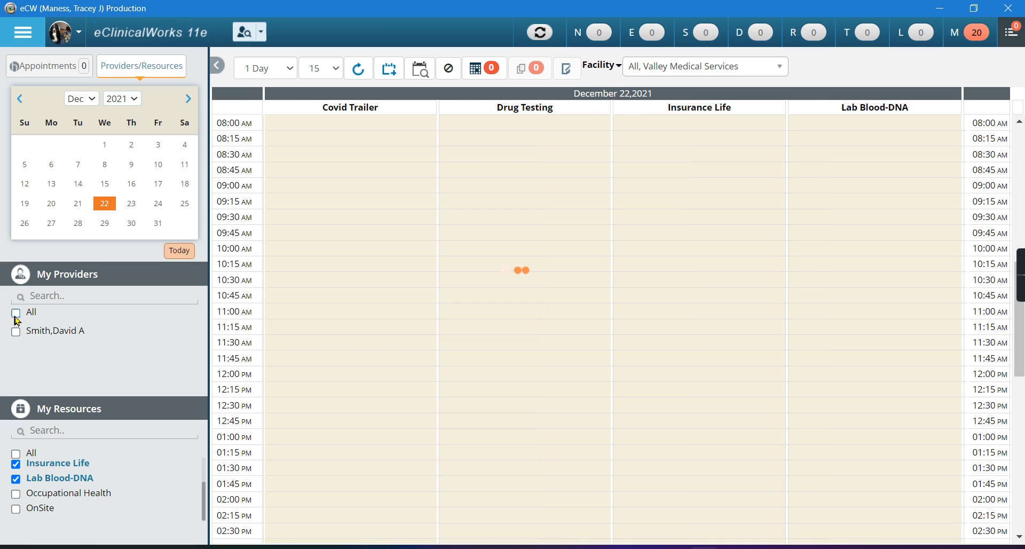
left_click(16, 455)
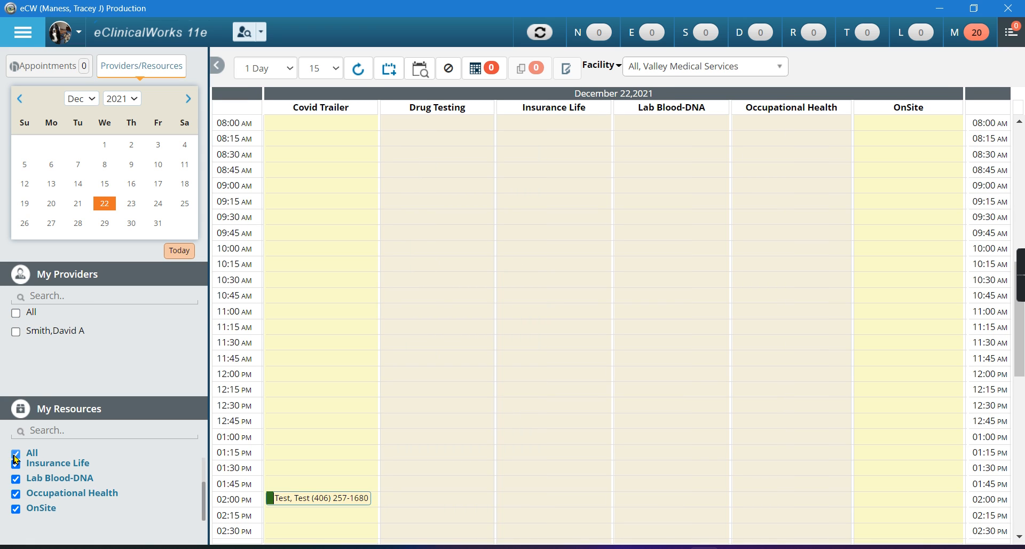
left_click(15, 456)
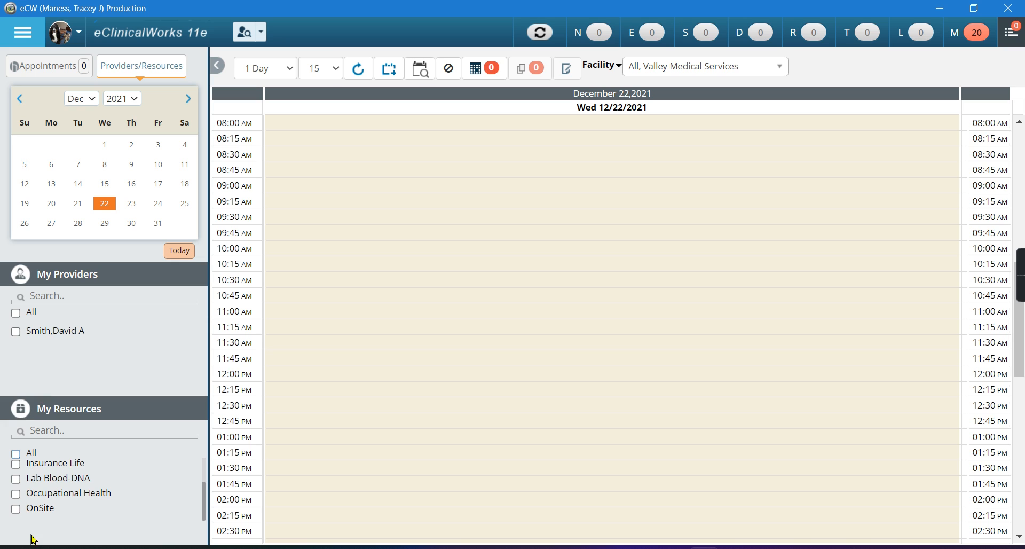
Show the physician's schedule, add Lab Blood-DNA and Drug Testing, and display all resources alongside it
left_click(16, 332)
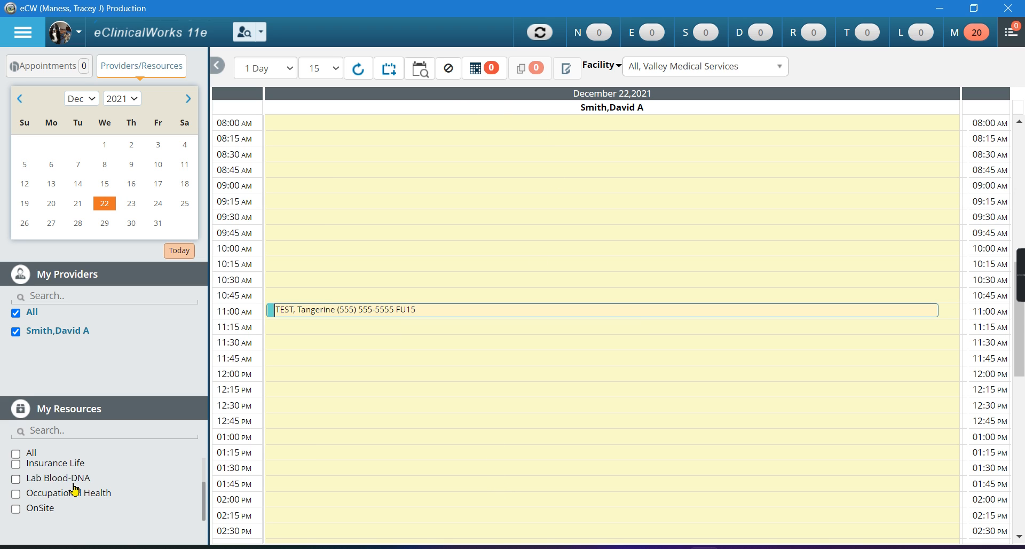
left_click(16, 478)
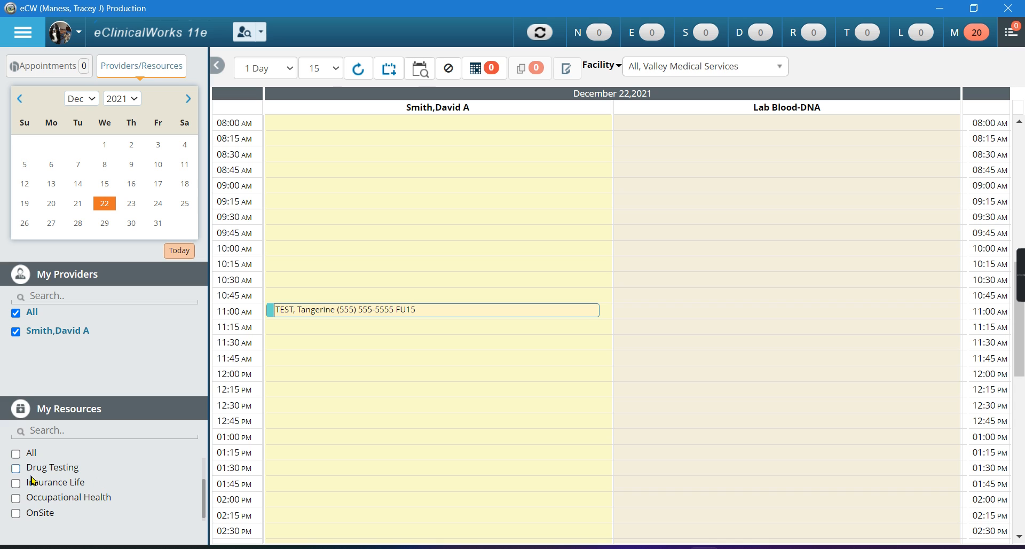
left_click(16, 469)
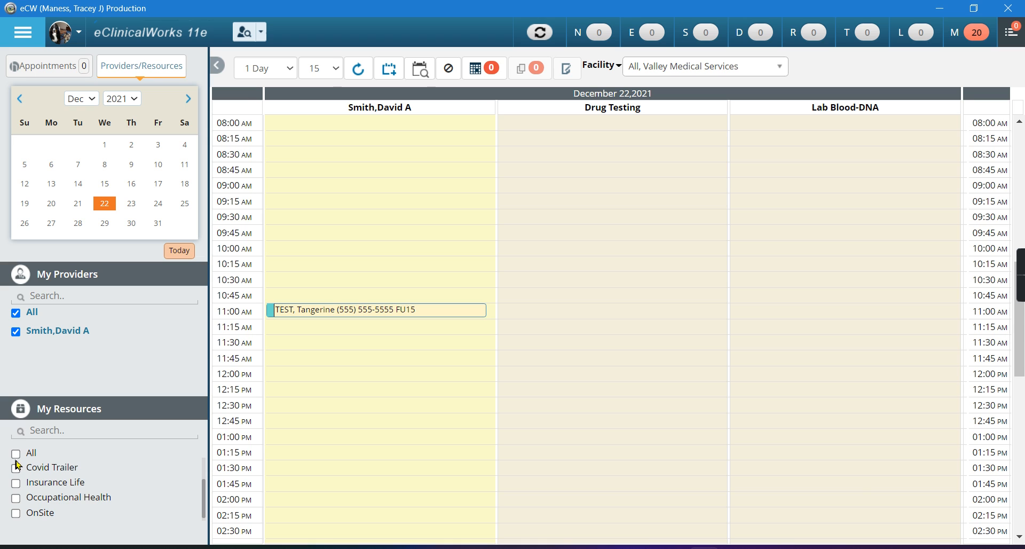
left_click(16, 455)
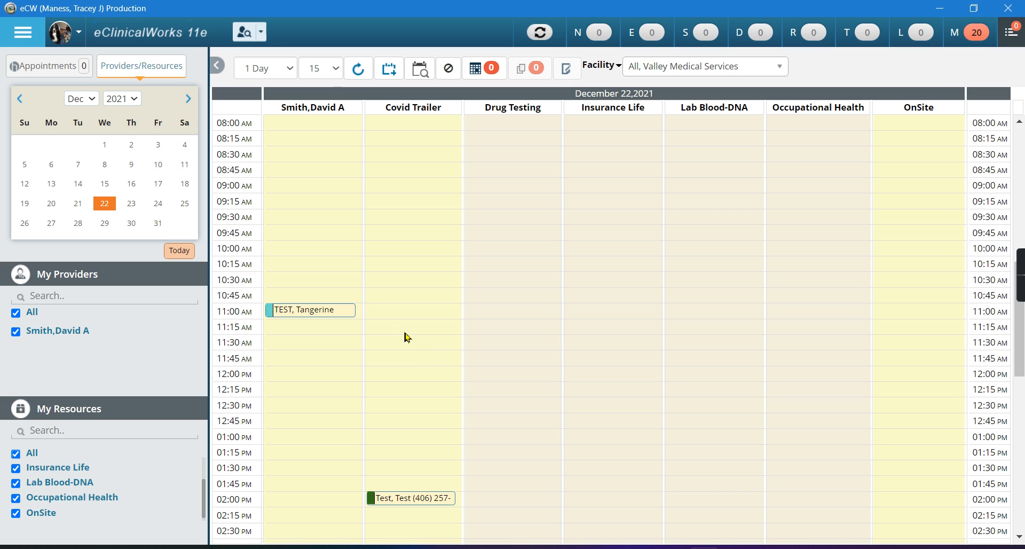
Start a new appointment in the physician's column at 12:30 PM on December 22, 2021
mouse_move(292, 314)
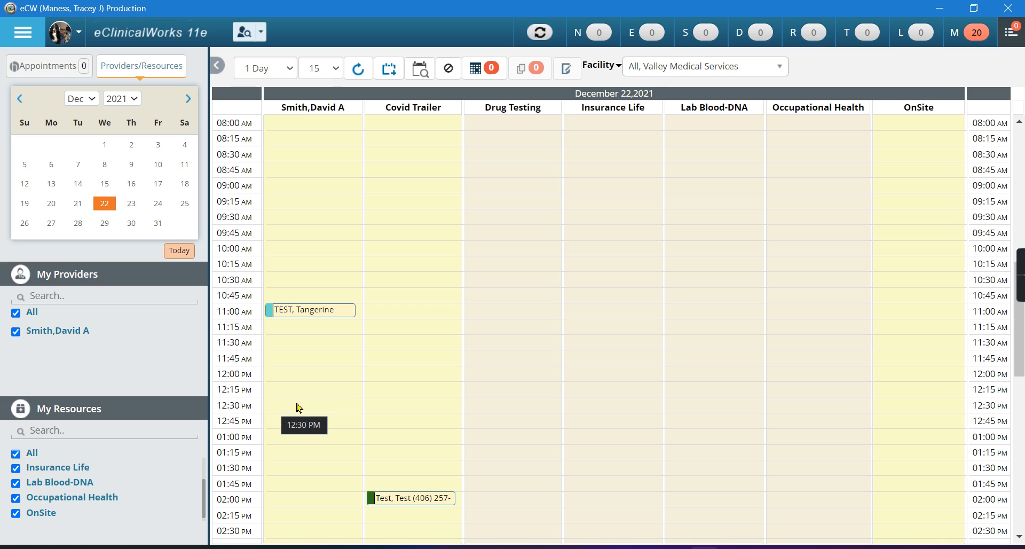
left_click(272, 411)
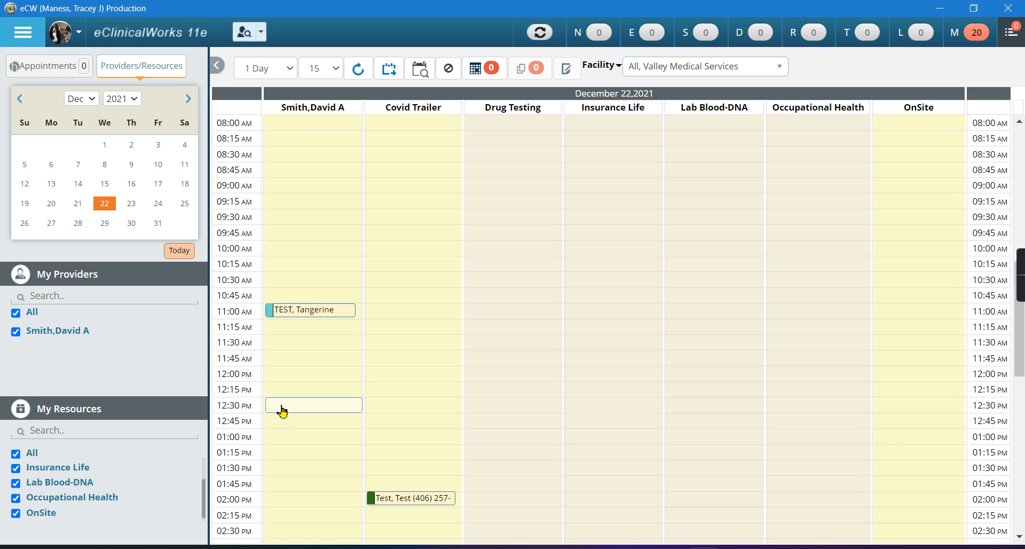
right_click(282, 410)
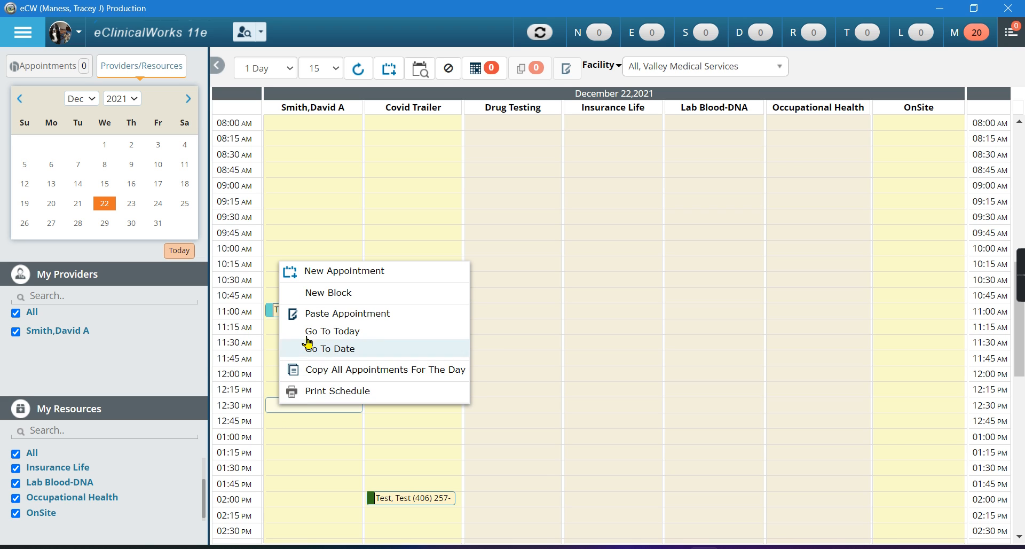
left_click(323, 275)
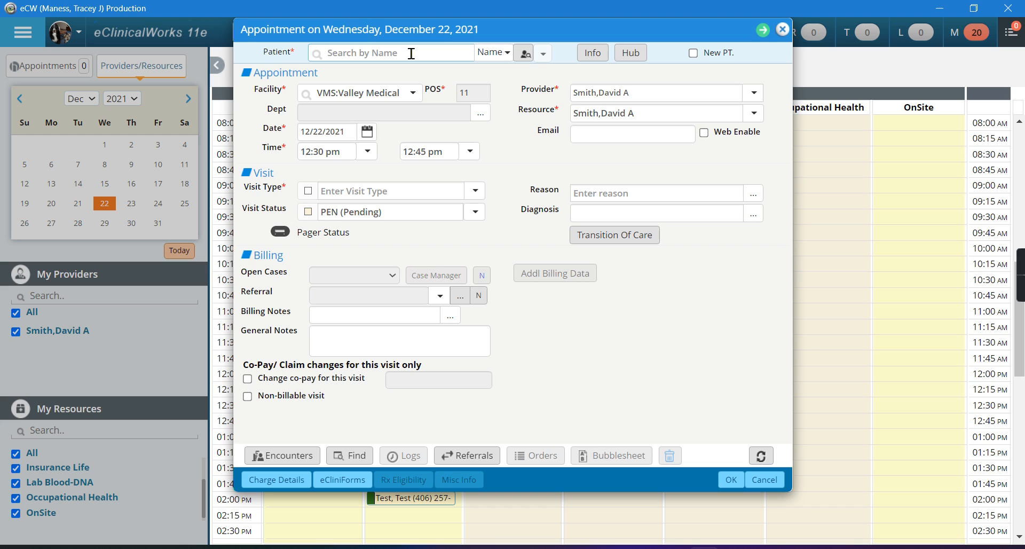
Search for the patient by last name, select the 35-year-old female test patient, and acknowledge the patient's alerts
type("te")
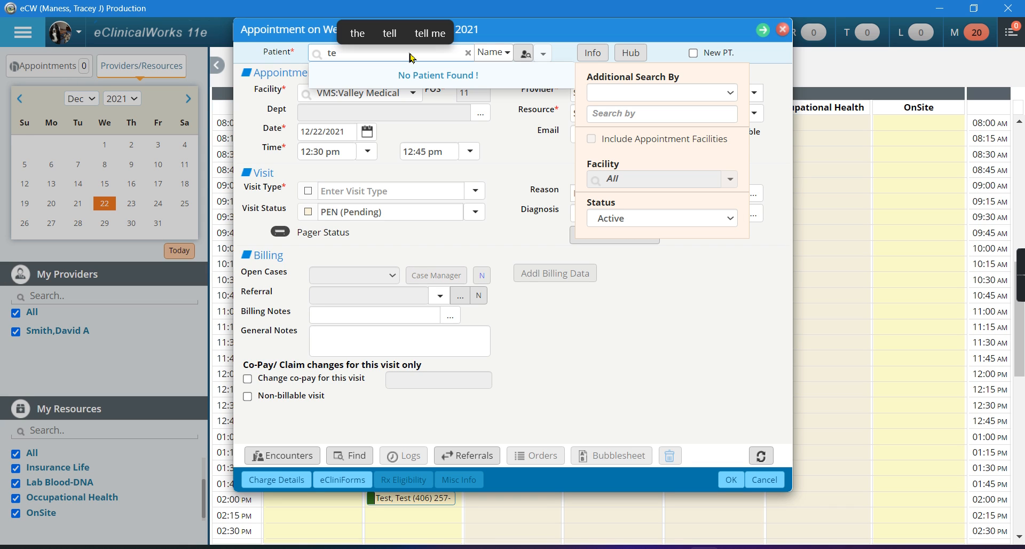
type("s")
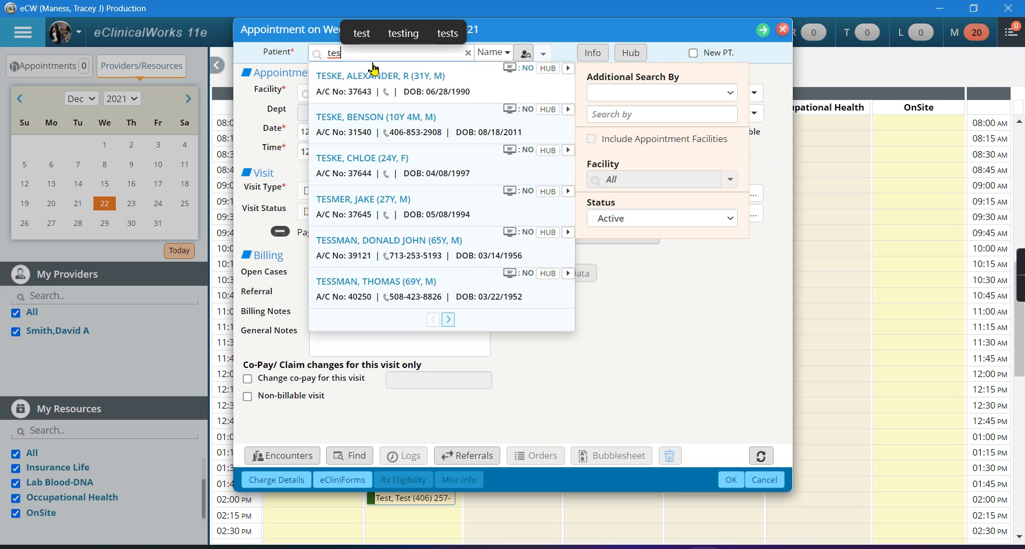
type("t")
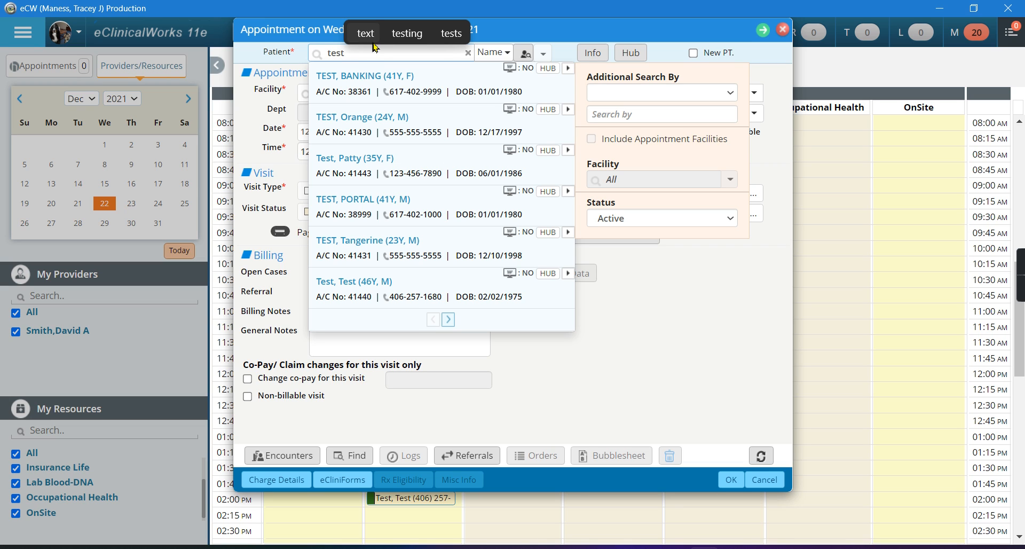
left_click(346, 169)
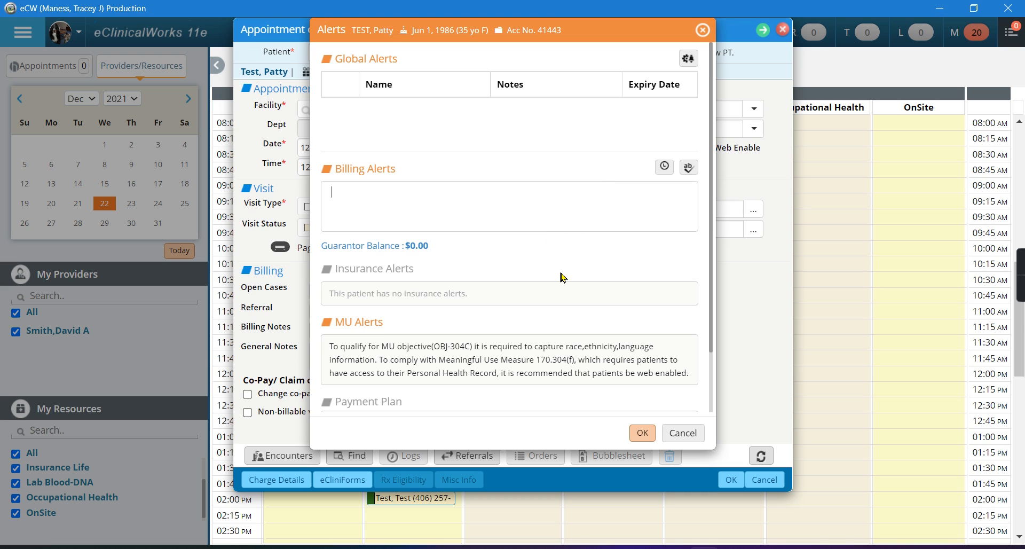
left_click(643, 433)
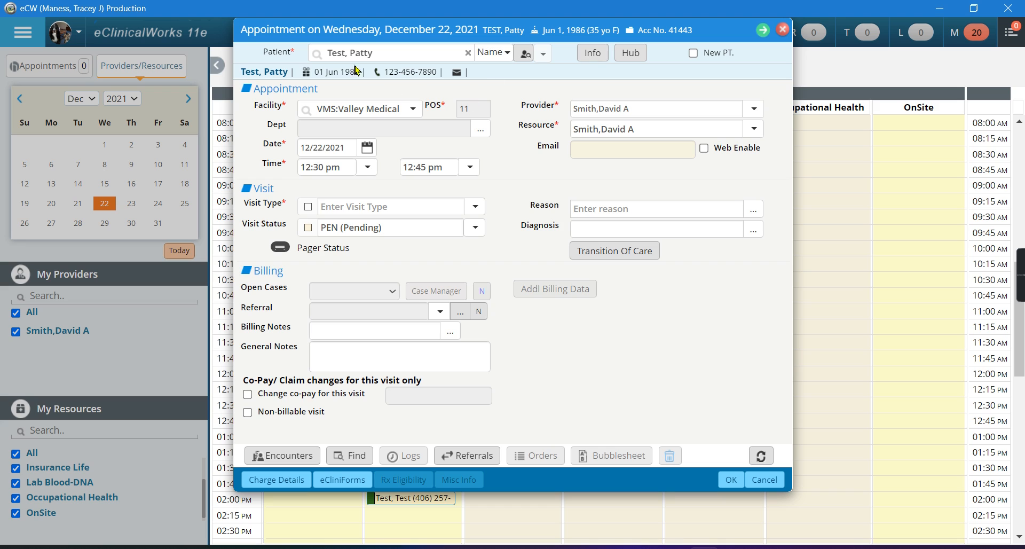
left_click_drag(319, 109, 400, 109)
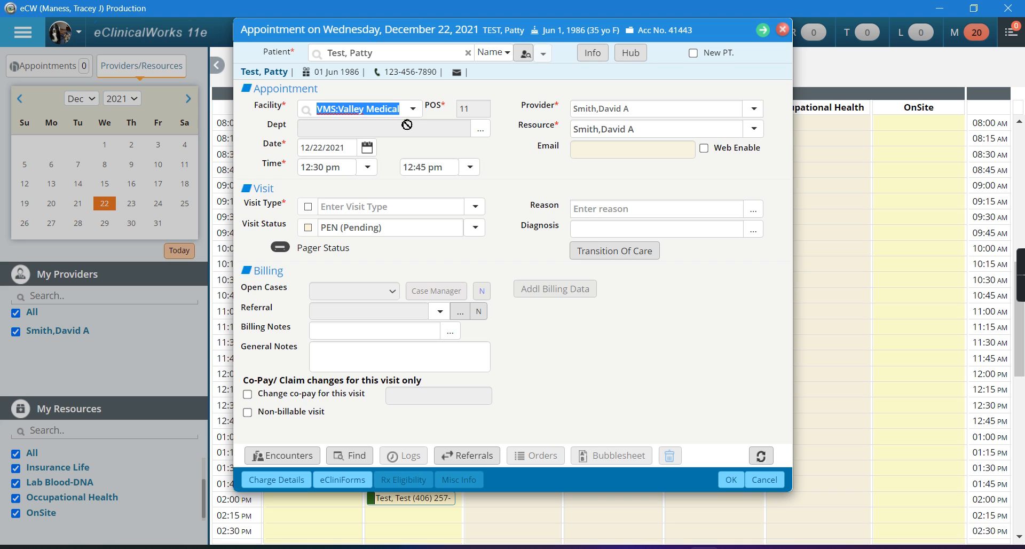
left_click(348, 153)
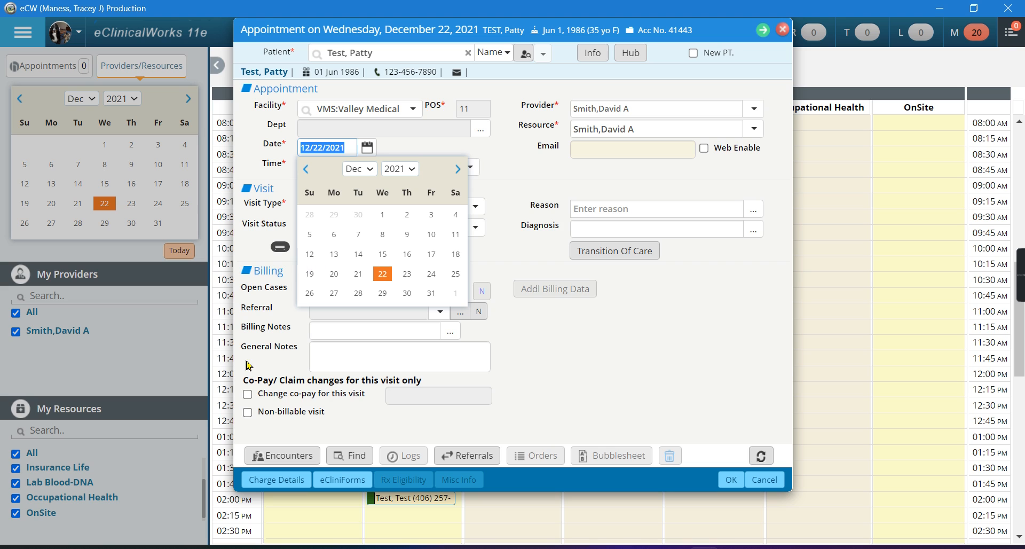
left_click(495, 255)
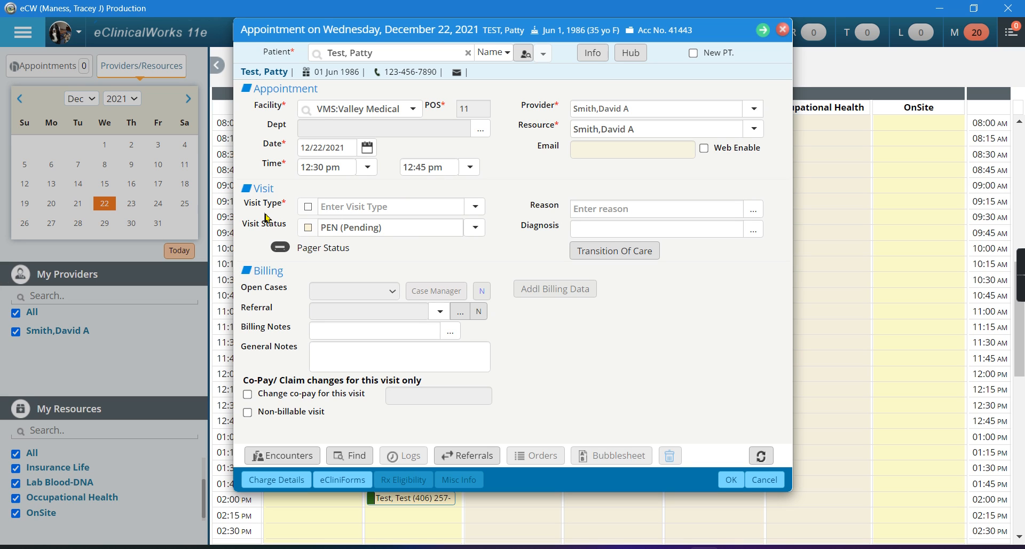
Set the visit type to FU30 (Follow Up 30mins) and select the physician as the appointment's provider
left_click(476, 209)
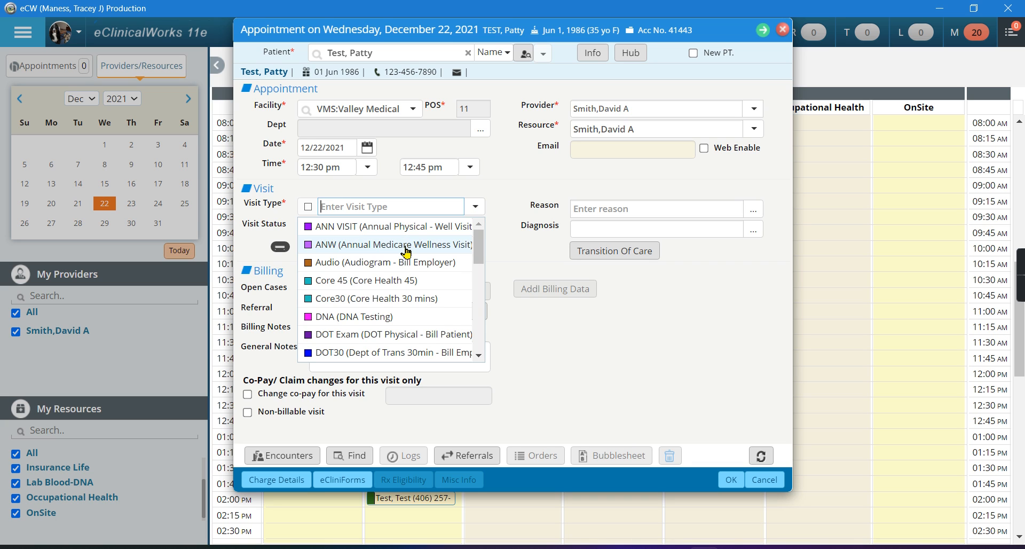
scroll(406, 251, "down", 2)
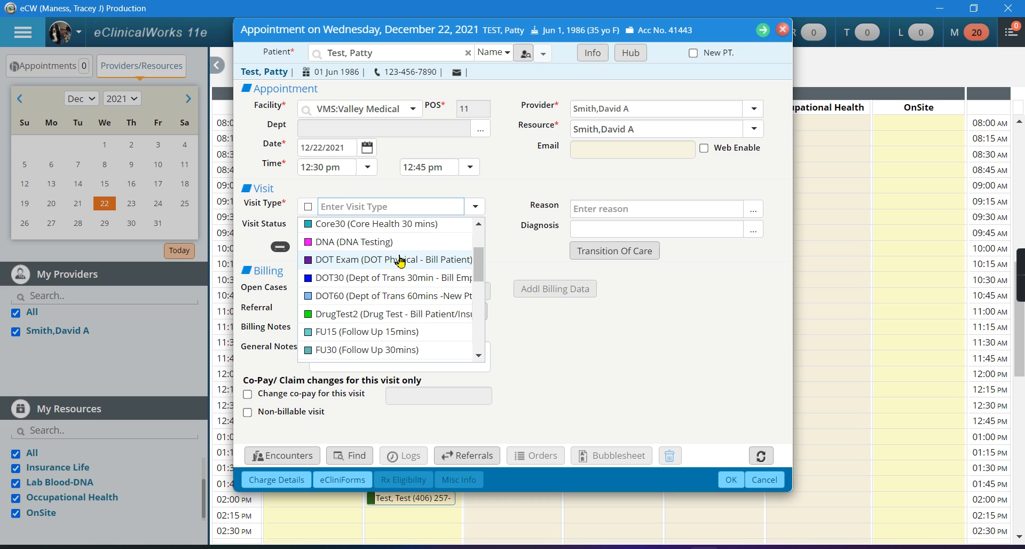
scroll(391, 286, "down", 2)
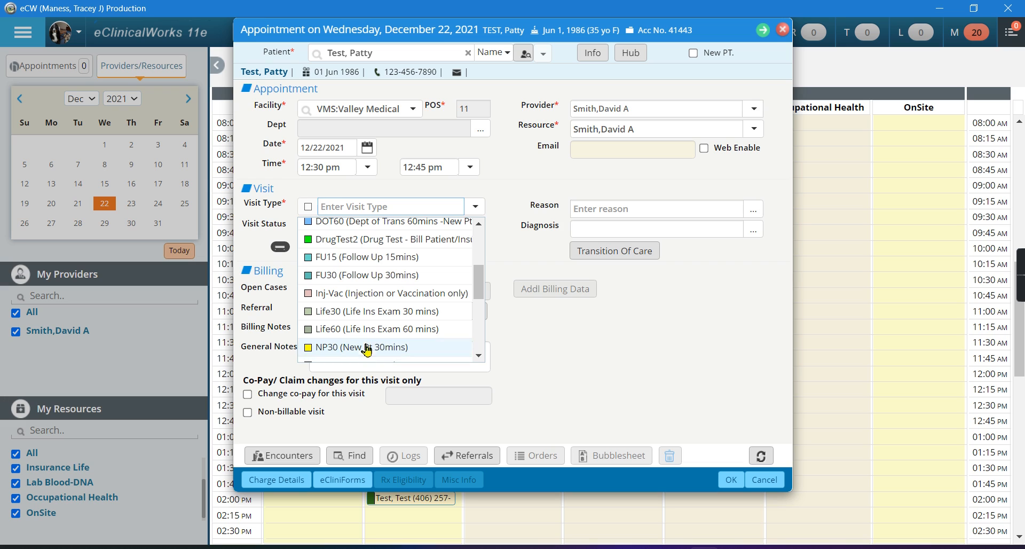
left_click(367, 275)
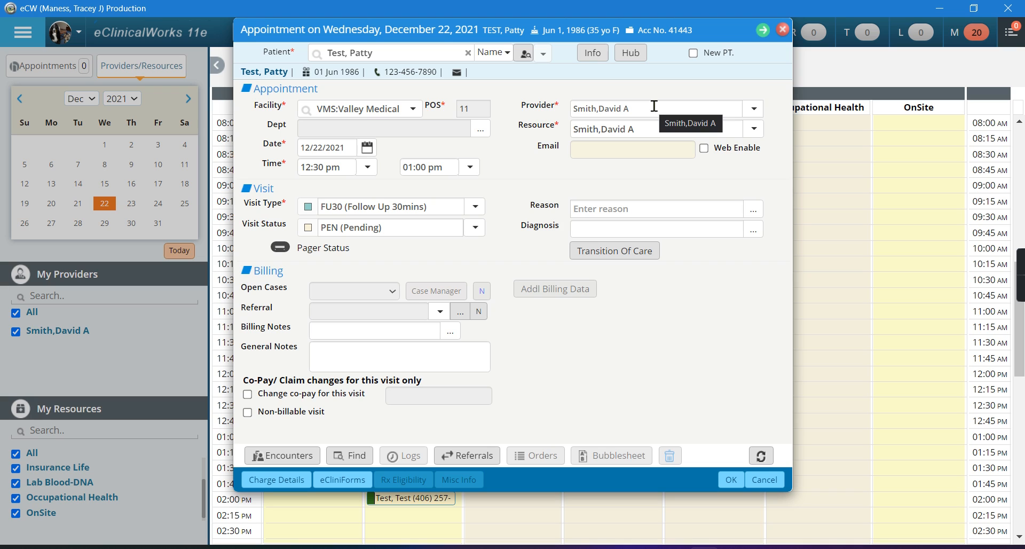
left_click(754, 112)
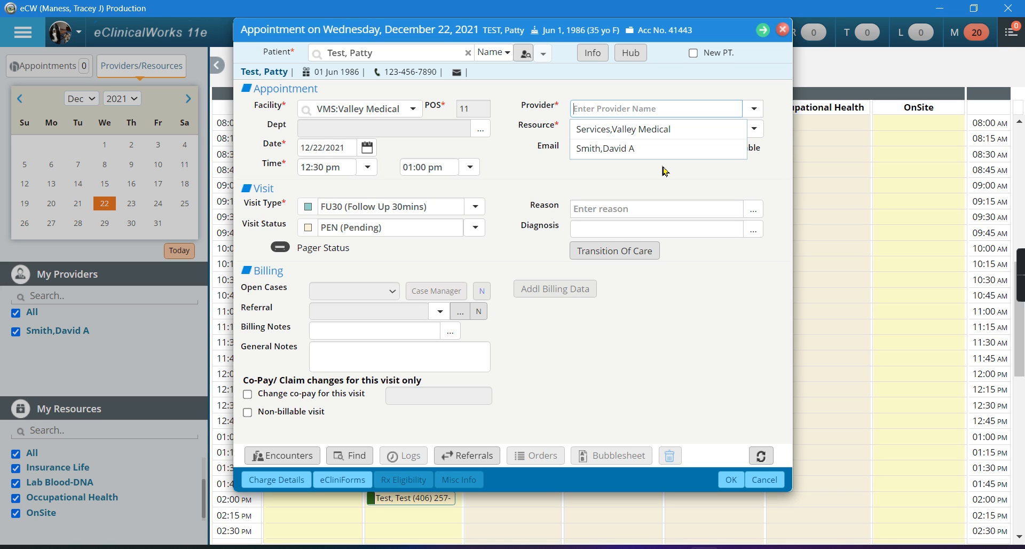
left_click(615, 155)
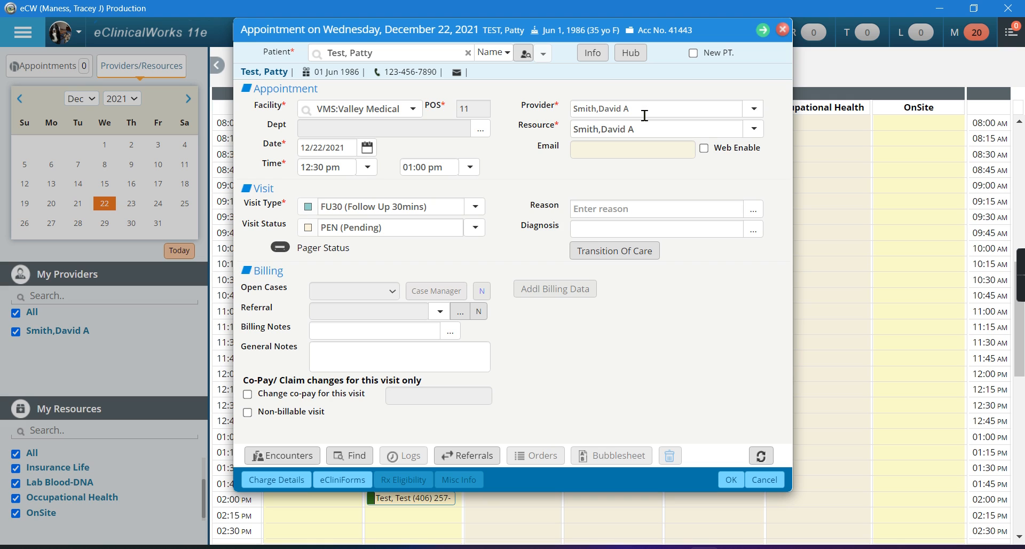
left_click(612, 212)
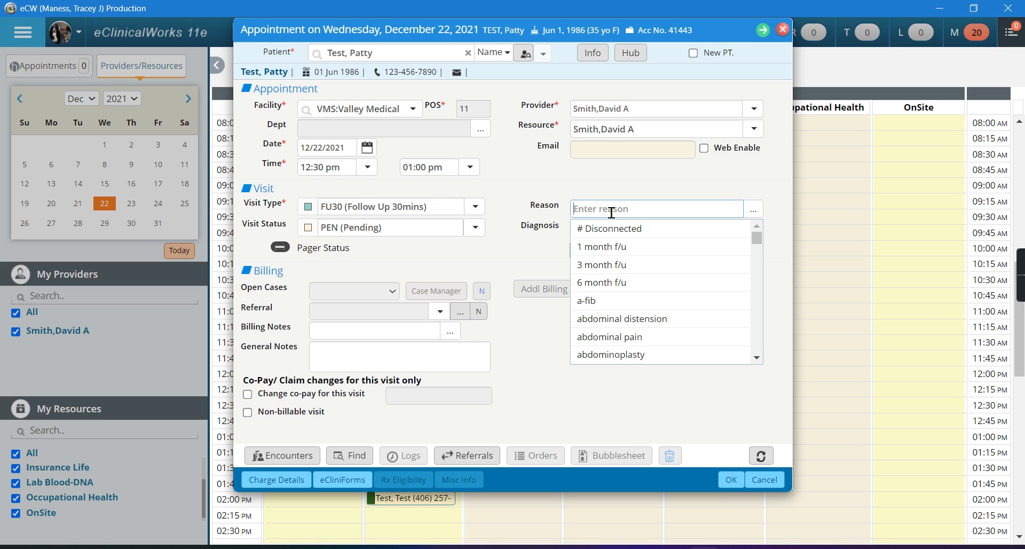
type("stomas")
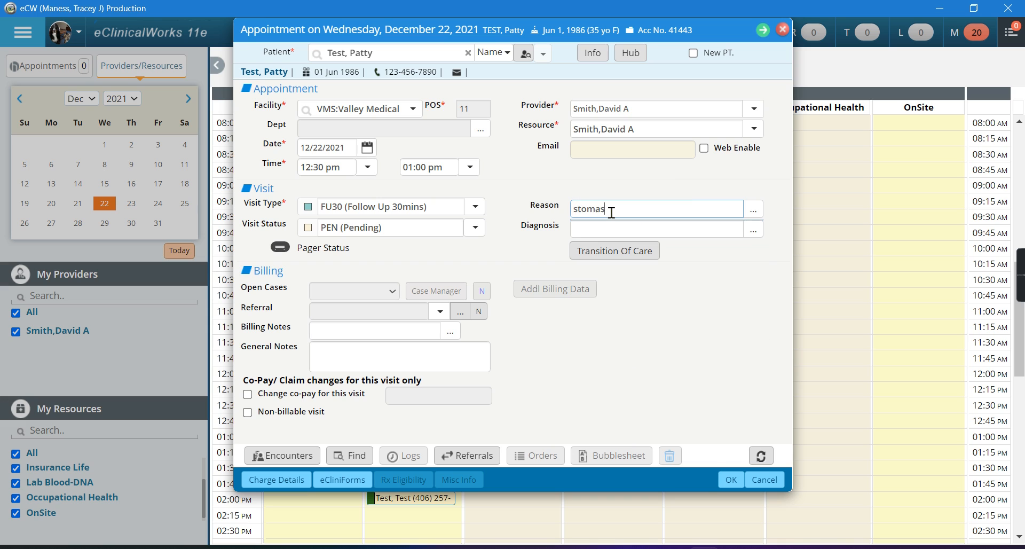
key("BackSpace")
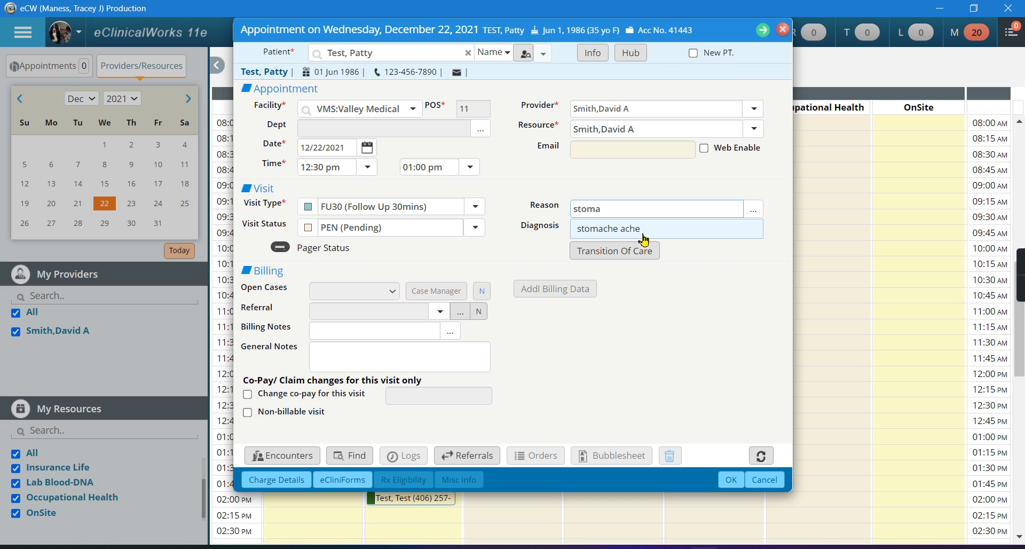
Try "head" as the visit reason, clear the entry, and browse the list of predefined reasons
left_click_drag(634, 210, 567, 207)
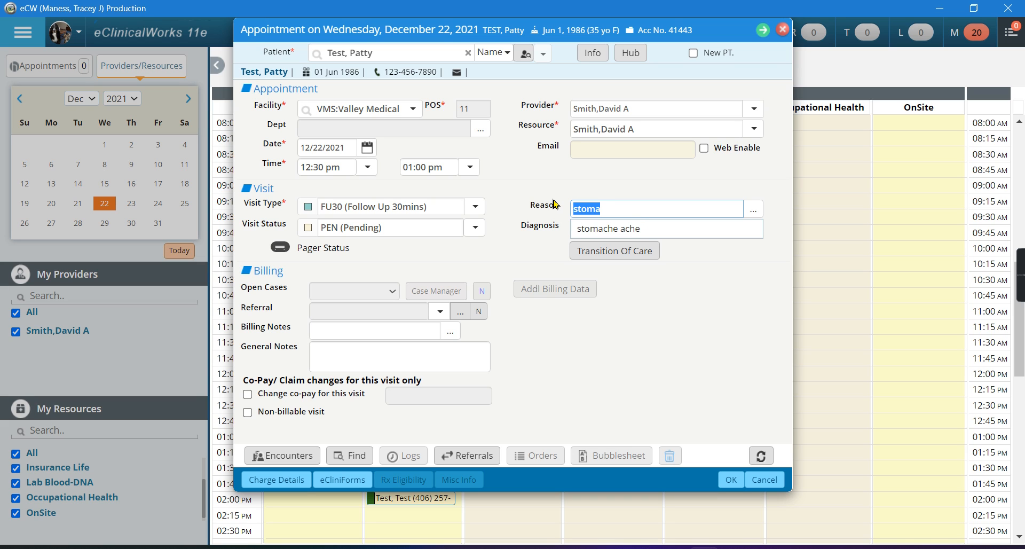
type("head")
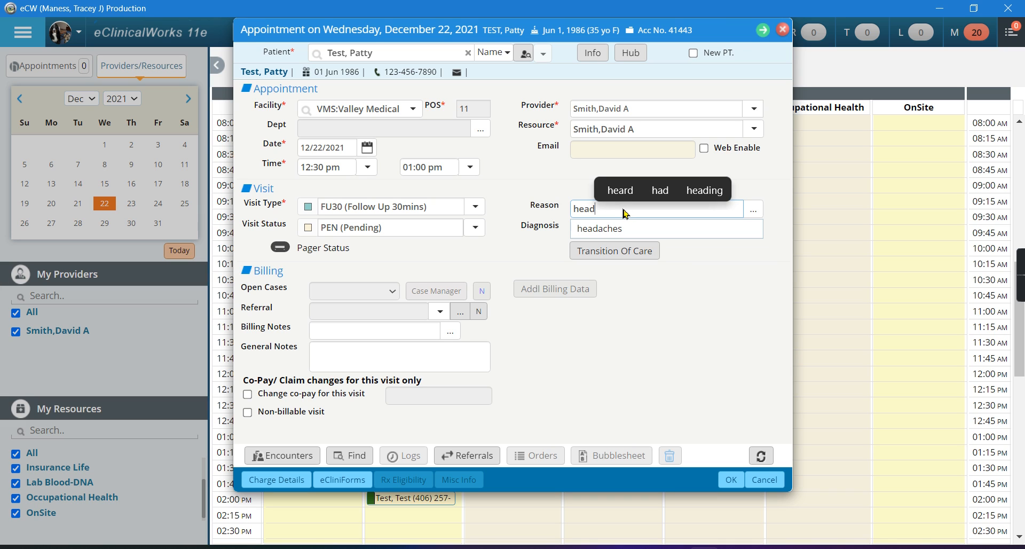
key("BackSpace")
key("BackSpace")
key("BackSpace")
key("BackSpace")
scroll(640, 276, "down", 1)
scroll(640, 276, "down", 10)
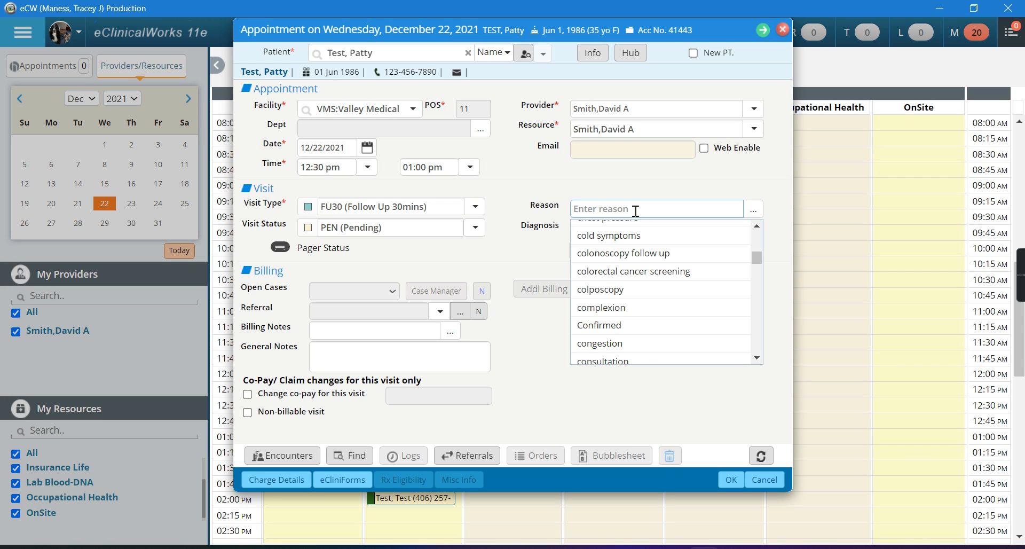
Enter "pt wants to talk abt medication" as the visit reason and save the appointment, accepting another booking for the same patient
type("pt wan")
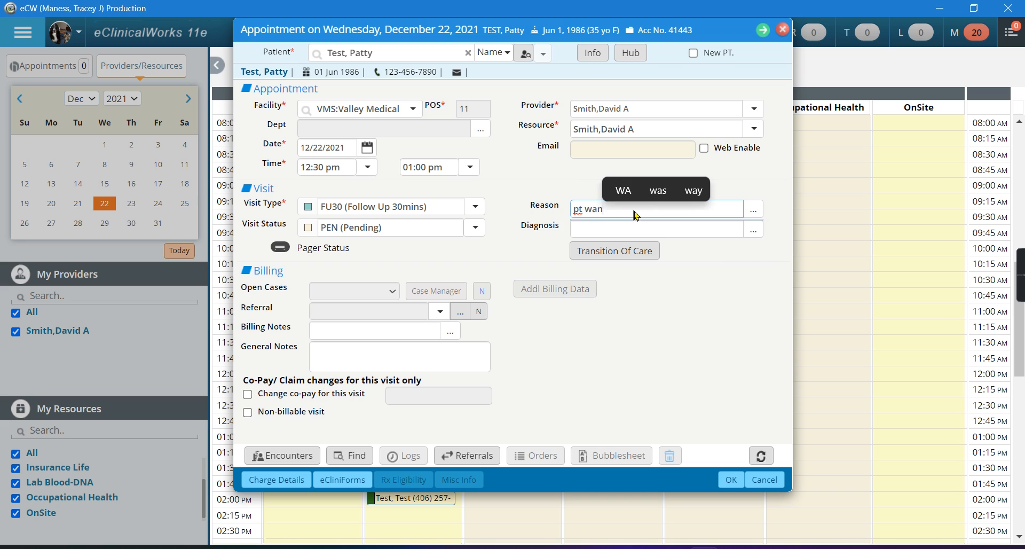
type("ts to tal")
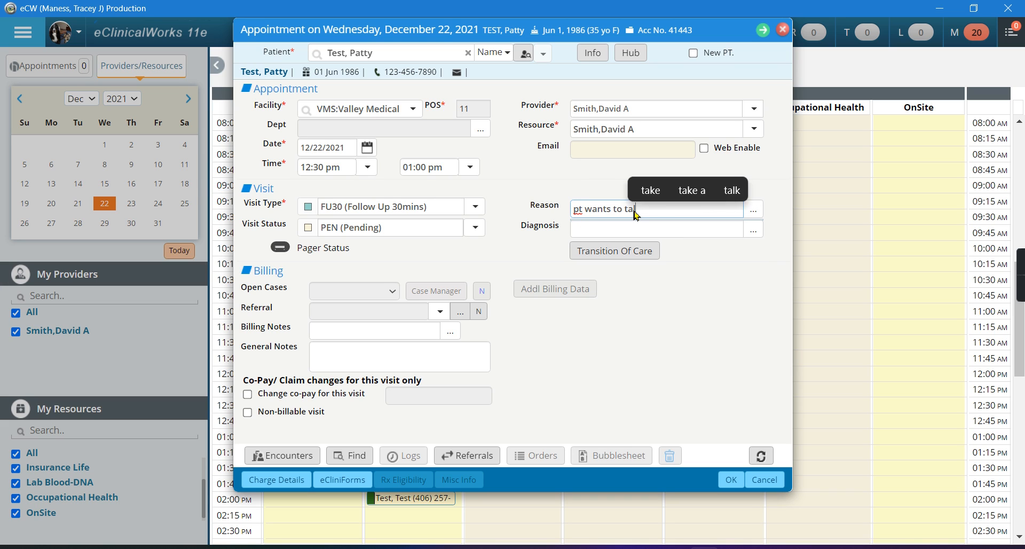
type("k abt medica")
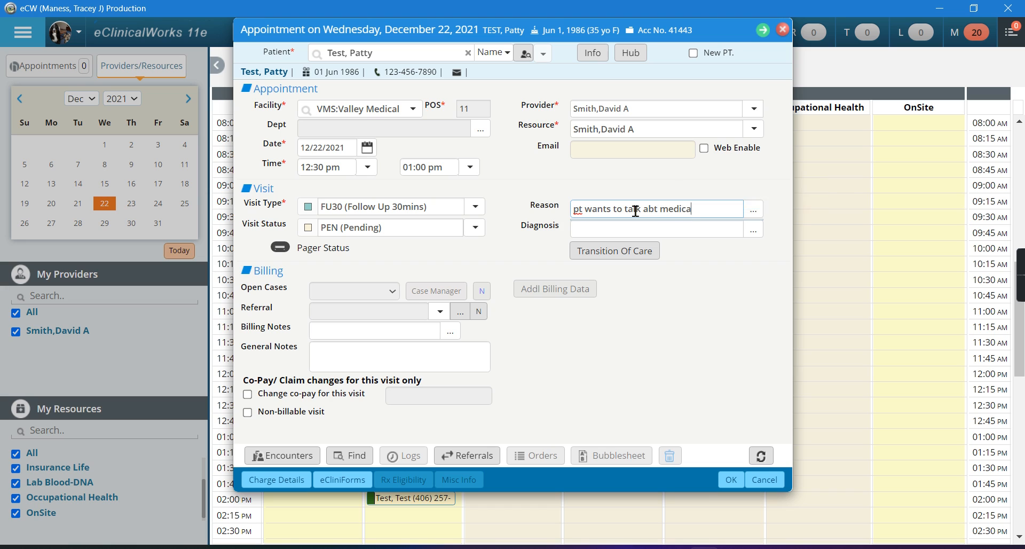
type("tion")
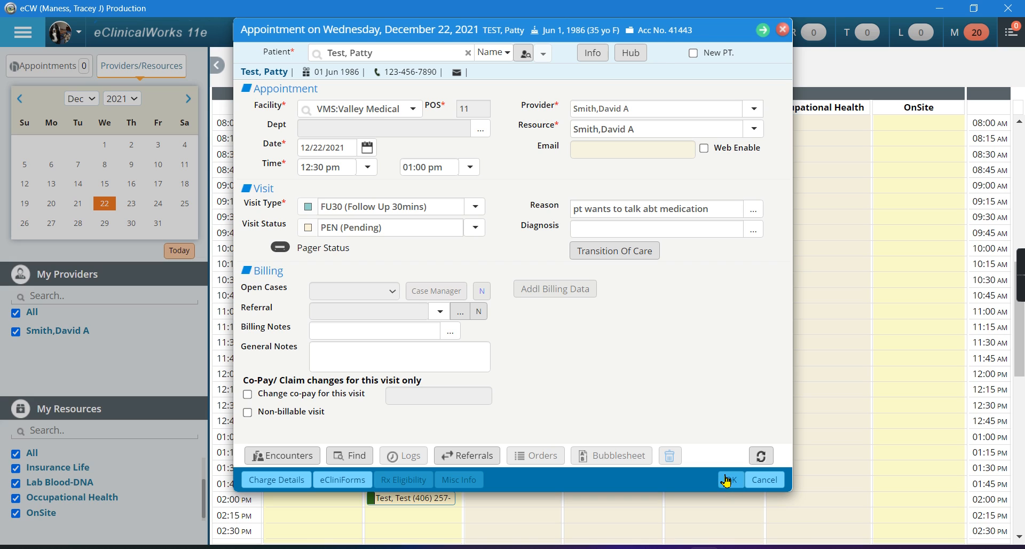
left_click(723, 477)
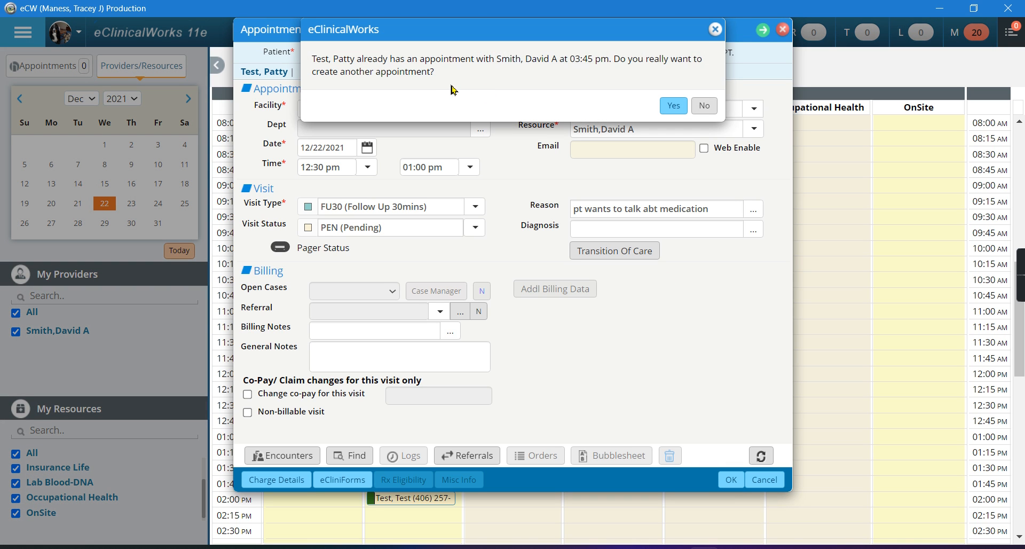
left_click(673, 106)
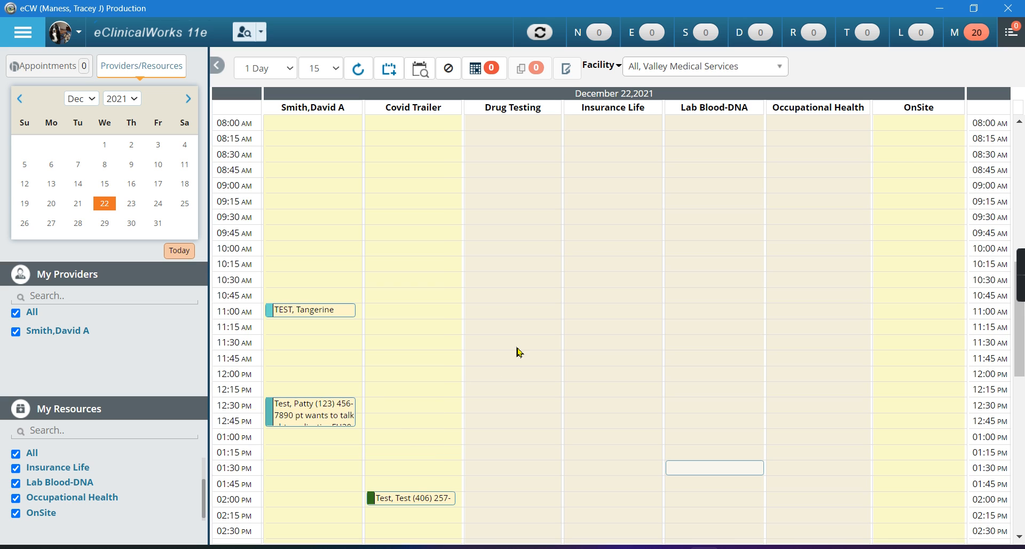
scroll(418, 427, "down", 3)
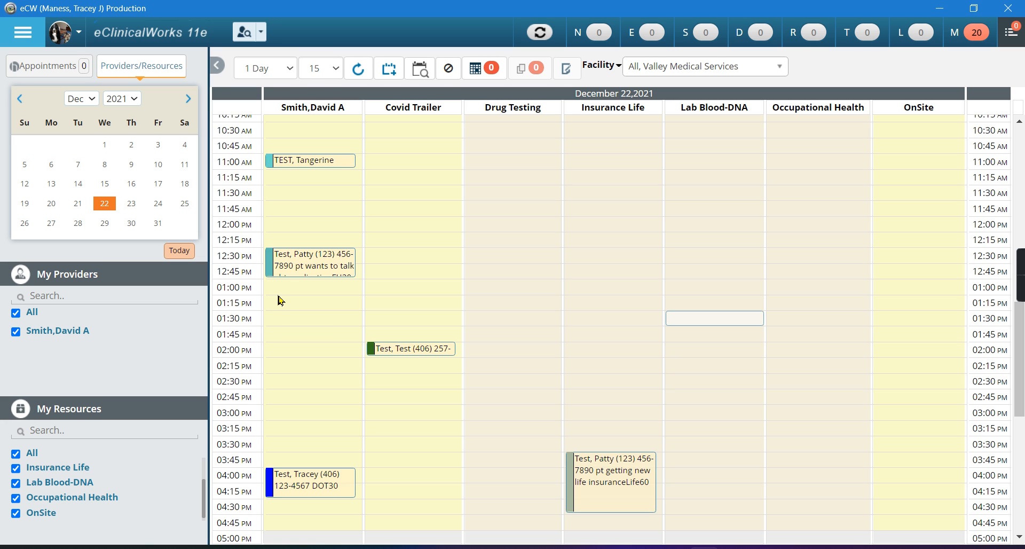
mouse_move(1022, 291)
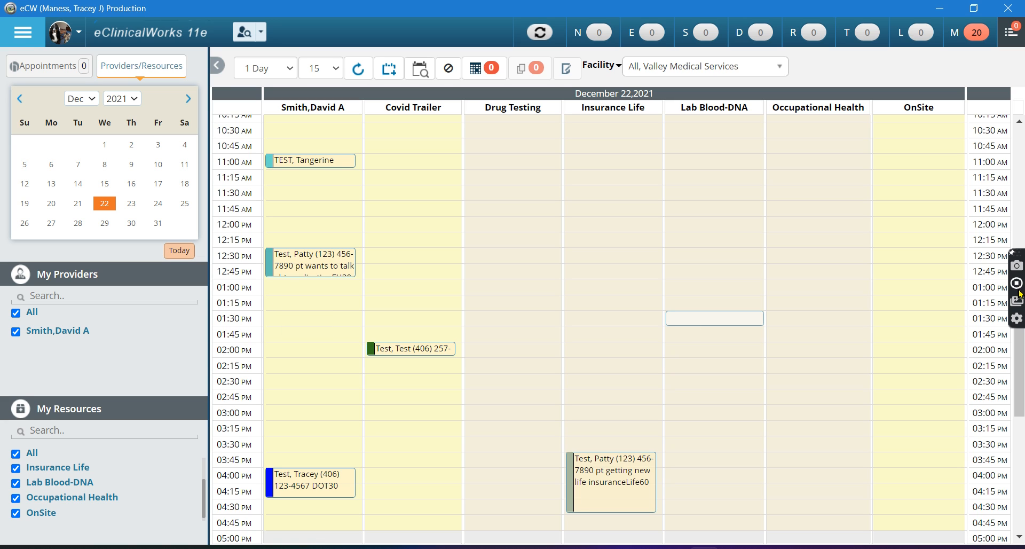